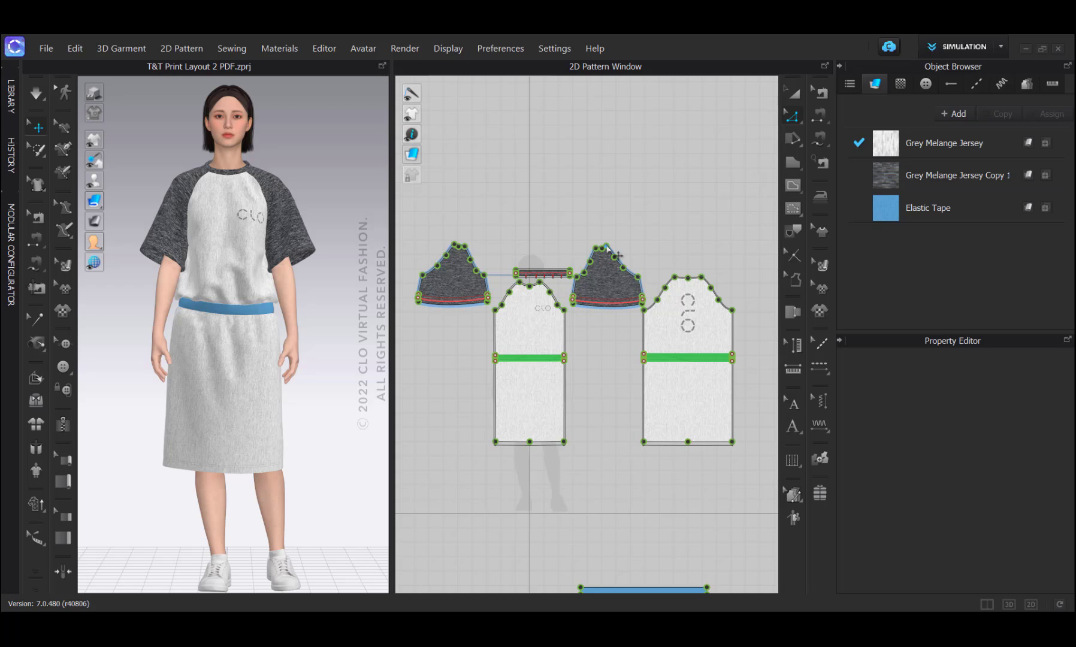
# Step: Zoom the 2D pattern window onto the front bodice neckline and armhole, then pick a 2D tool
pyautogui.click(46, 48)
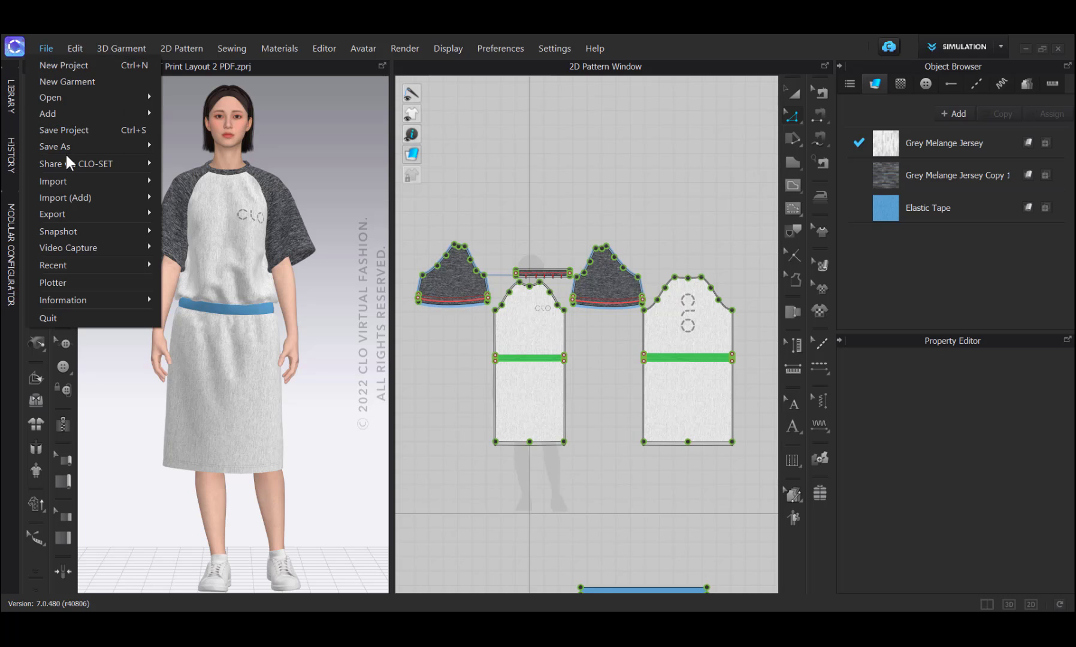
pyautogui.moveTo(77, 211)
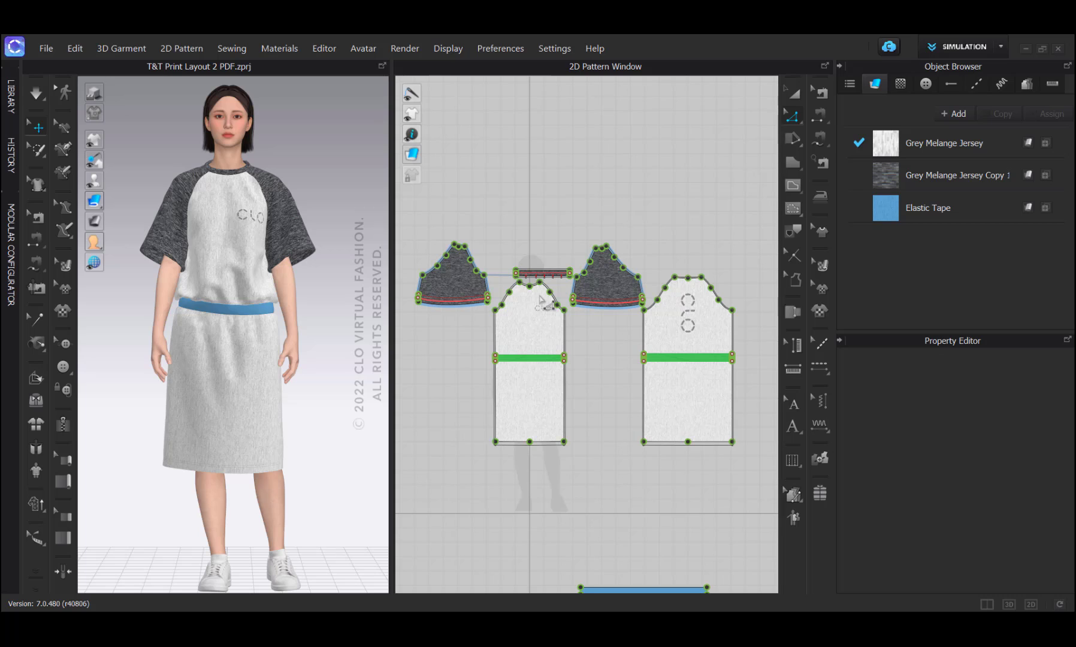
pyautogui.scroll(5, 543, 302)
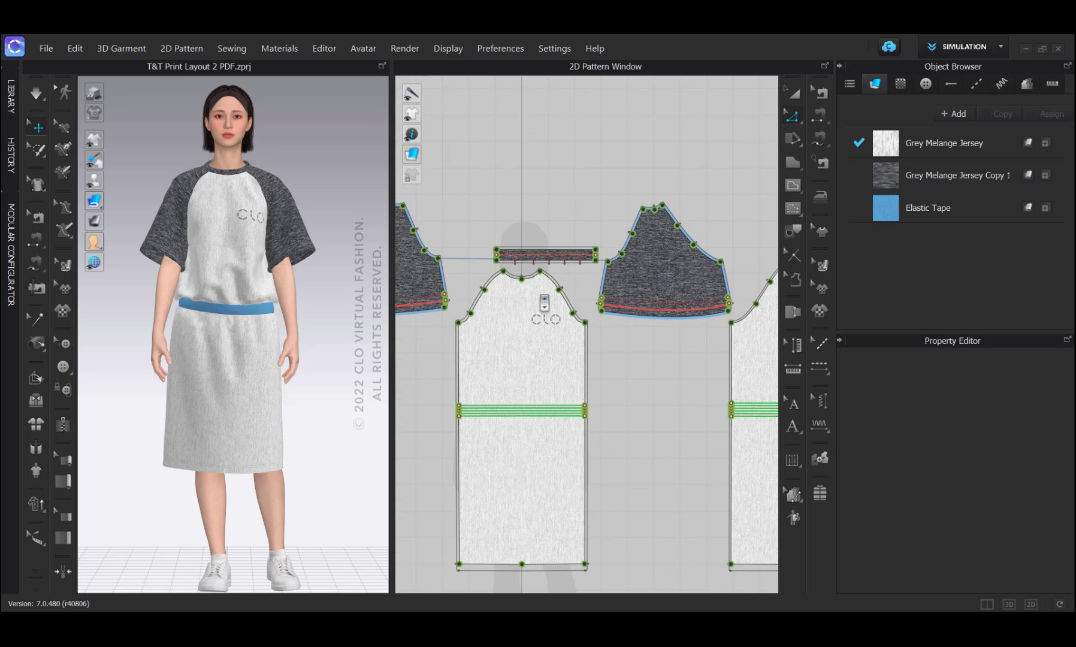
pyautogui.scroll(2, 544, 302)
pyautogui.scroll(2, 544, 303)
pyautogui.scroll(4, 593, 290)
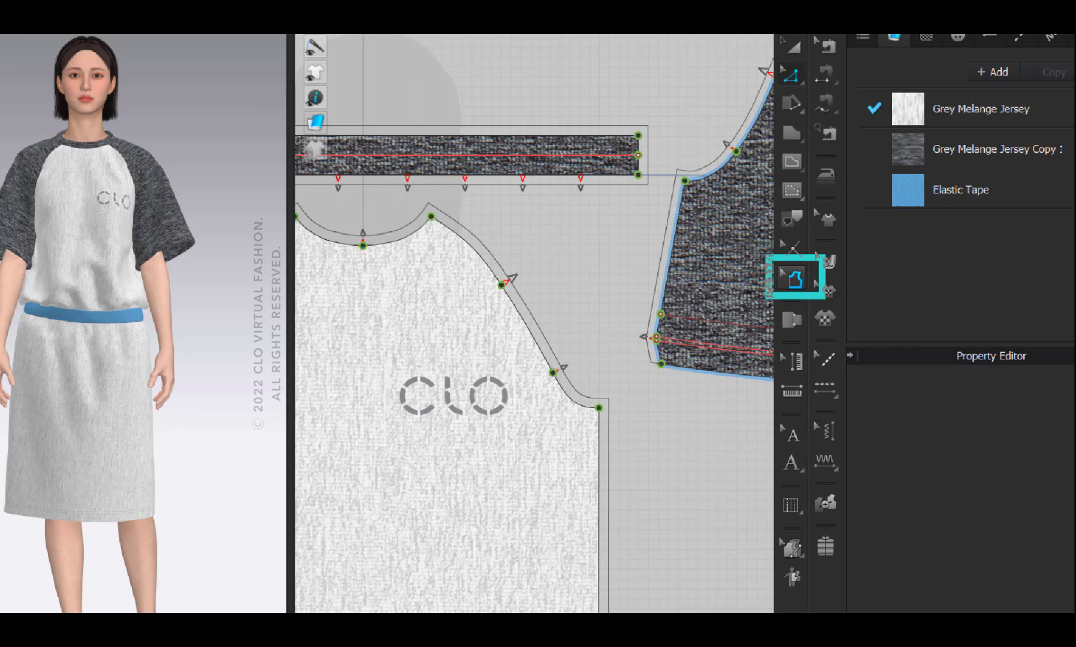
pyautogui.click(793, 279)
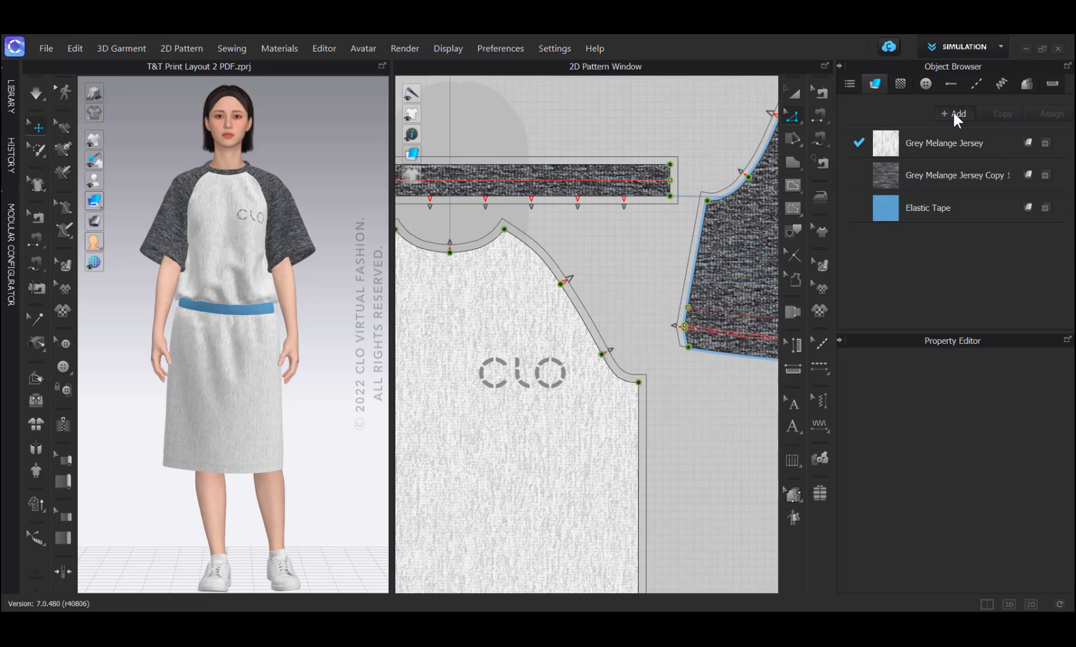
# Step: Add a new fabric in the Object Browser and name it PAPER
pyautogui.click(954, 113)
pyautogui.doubleClick(921, 241)
pyautogui.write('PAPER')
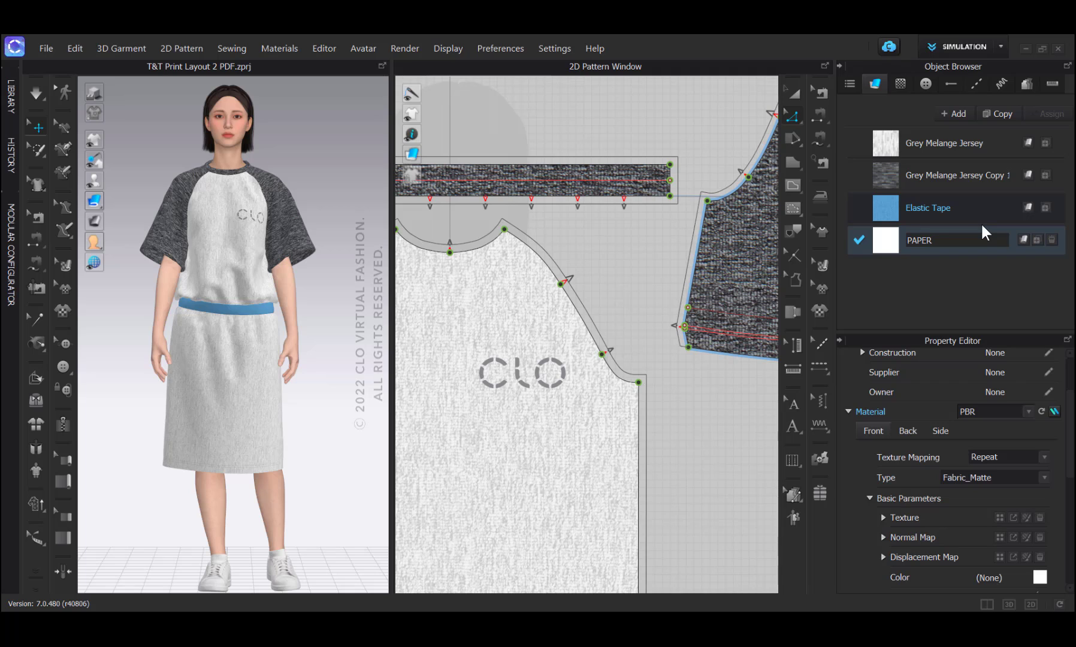
pyautogui.press('Return')
# Step: Assign the PAPER fabric to every pattern piece
pyautogui.press('z')
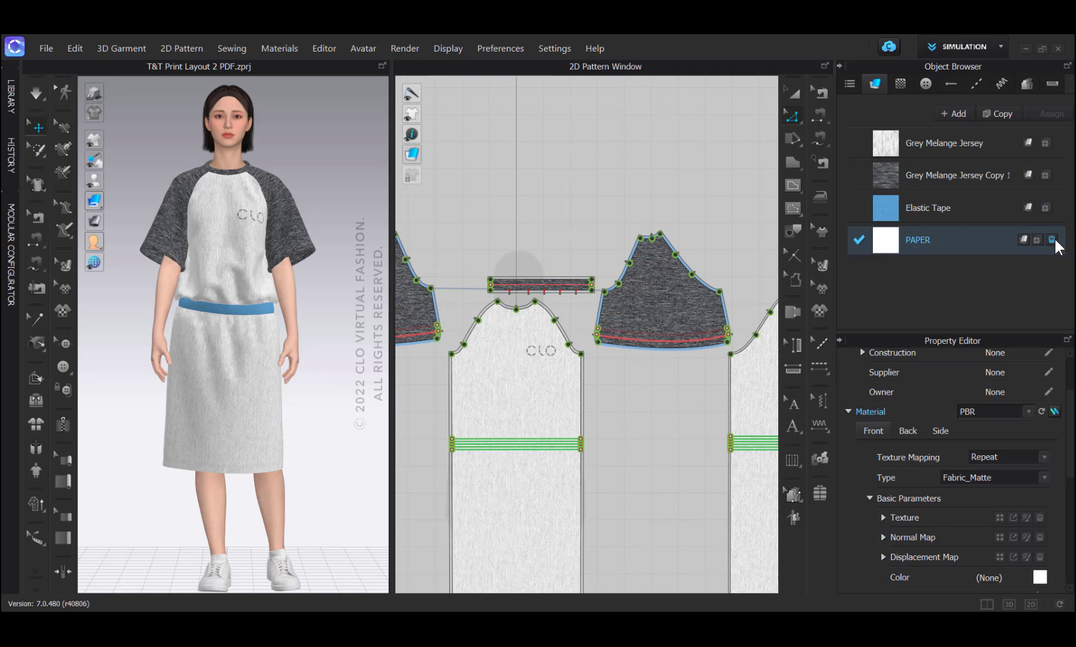
pyautogui.hotkey('ctrl', 'a')
pyautogui.click(1055, 241)
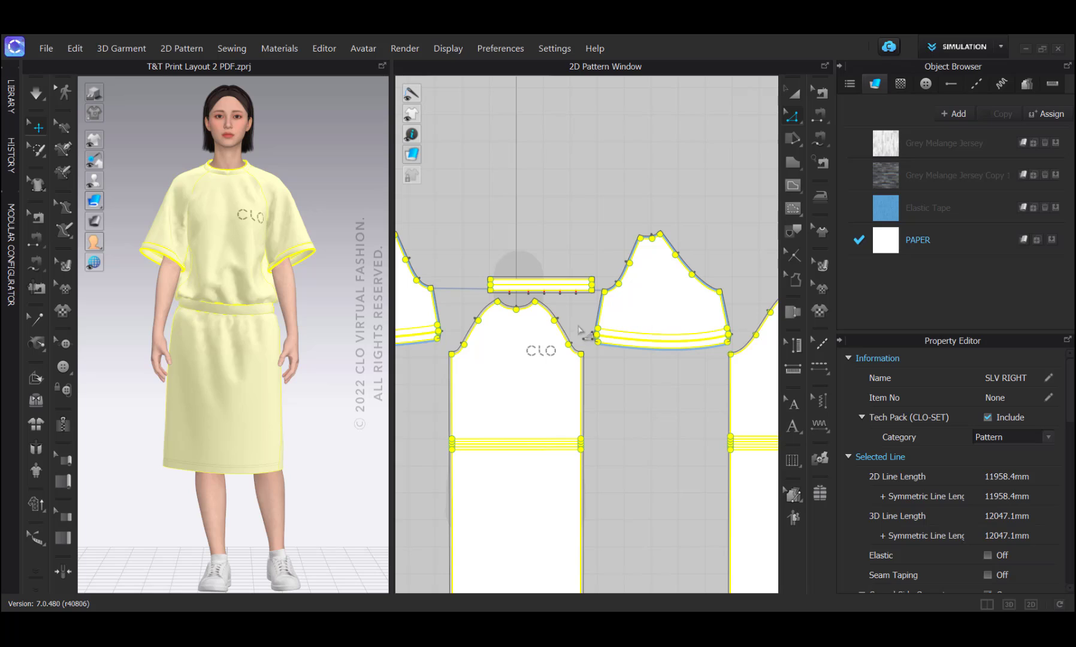
# Step: Switch the workspace to Print Layout
pyautogui.click(977, 48)
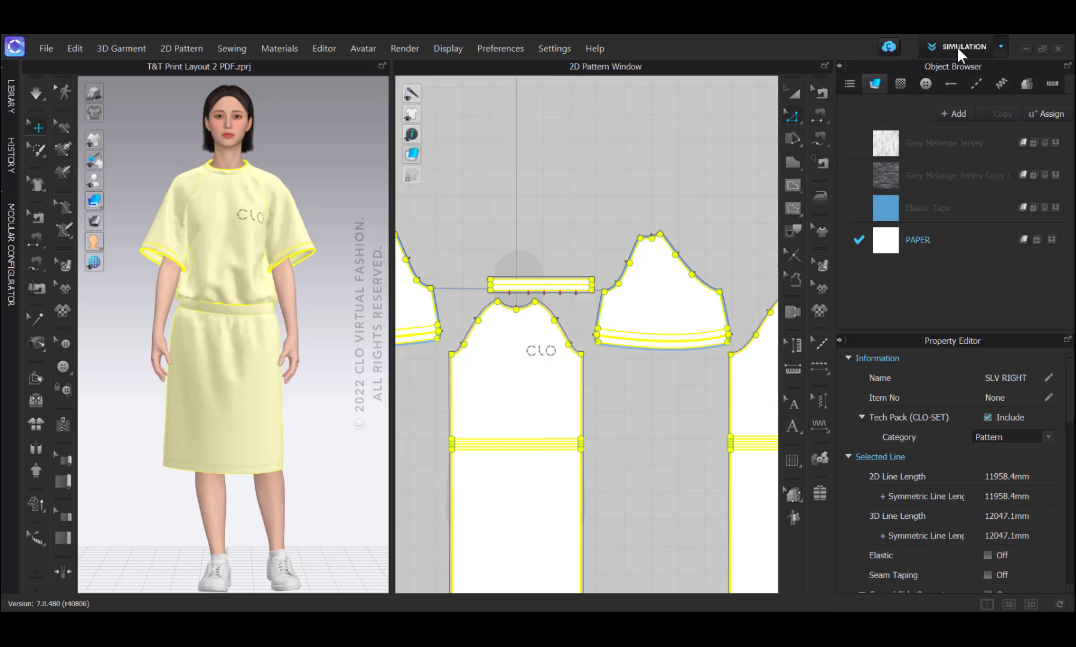
pyautogui.click(957, 48)
pyautogui.click(960, 123)
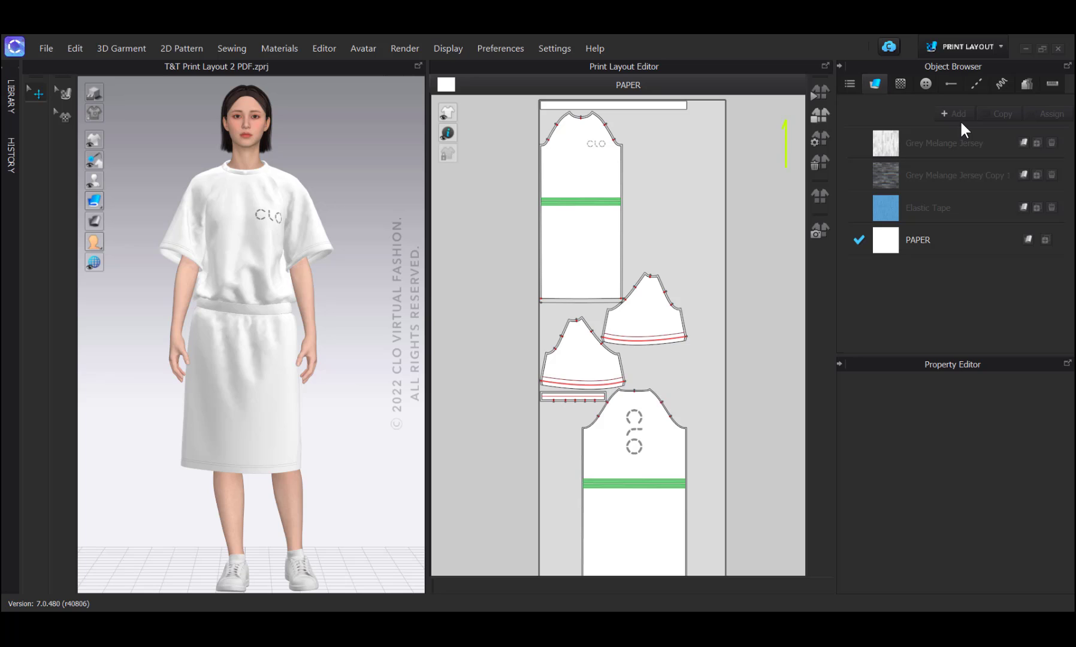
# Step: Set the PAPER fabric's roll width to 90 cm
pyautogui.click(924, 237)
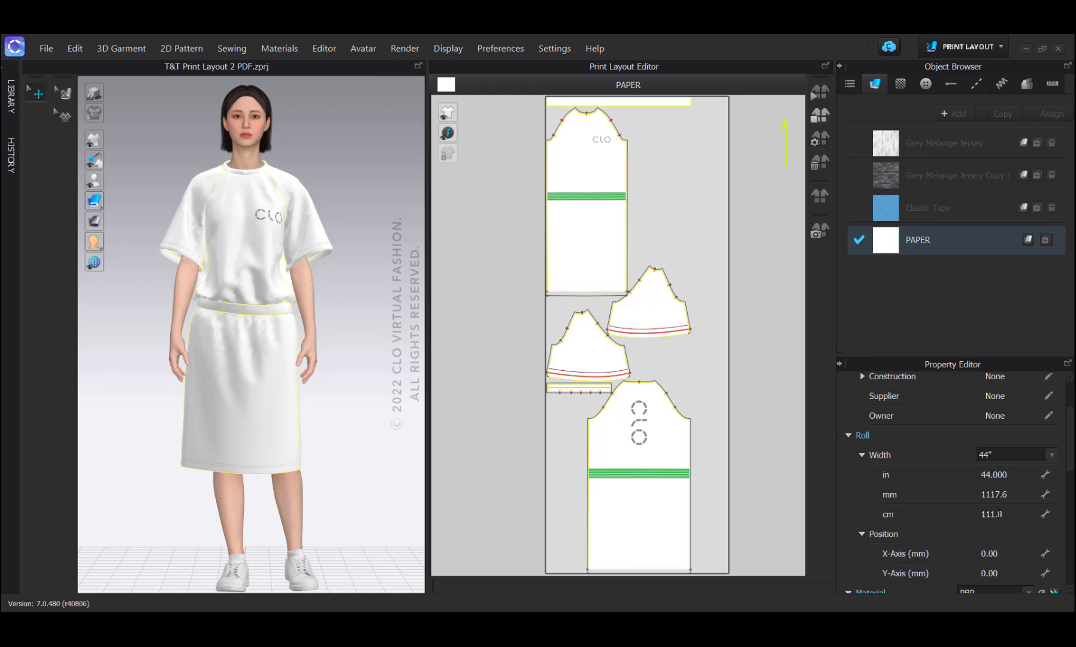
pyautogui.doubleClick(999, 513)
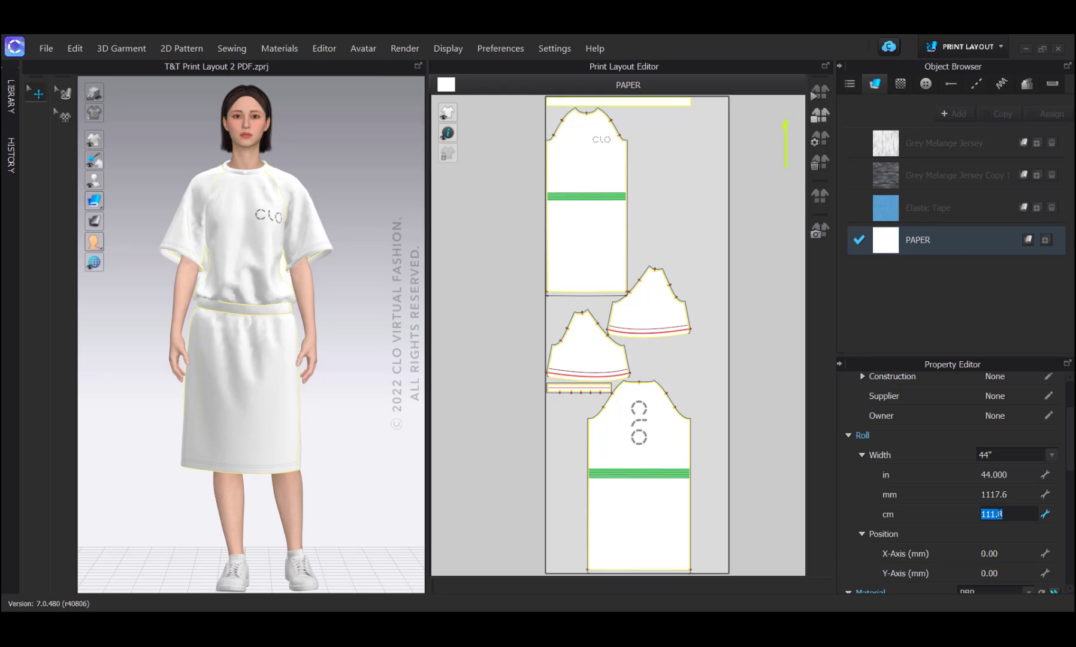
pyautogui.write('90')
pyautogui.press('Return')
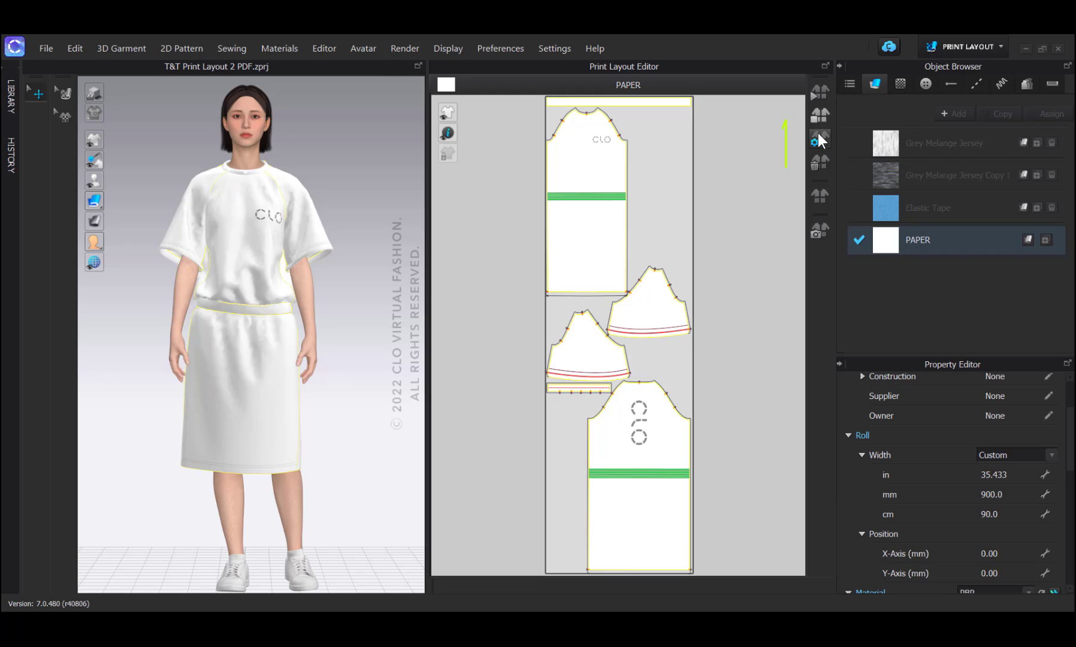
# Step: Try nesting the marker by Grading sizes and re-nest the pieces
pyautogui.click(817, 139)
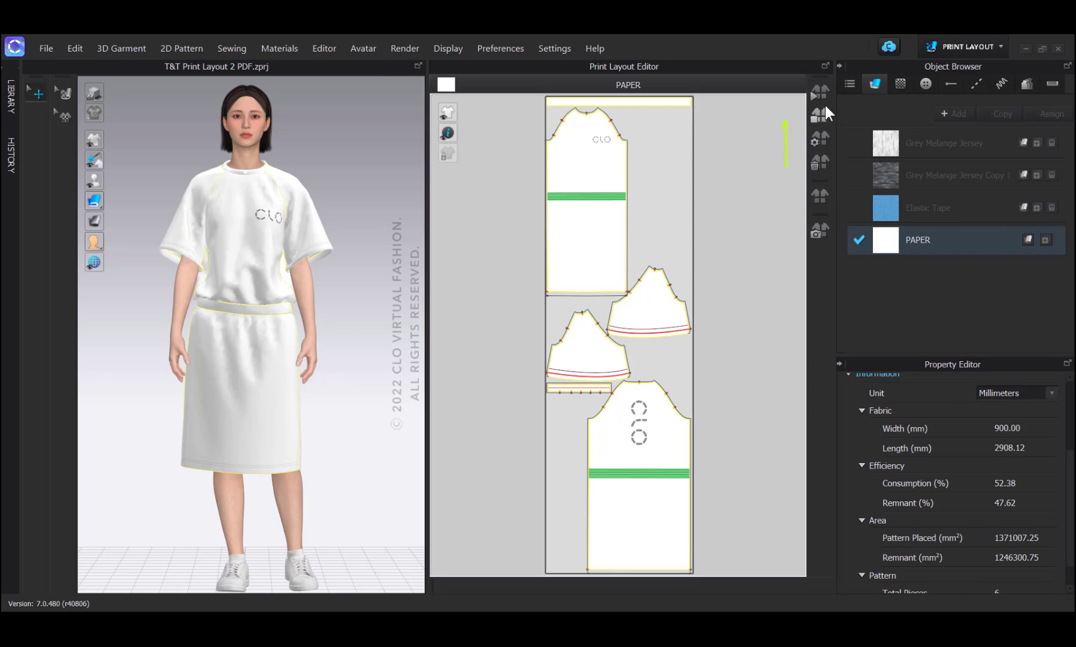
pyautogui.scroll(3, 958, 477)
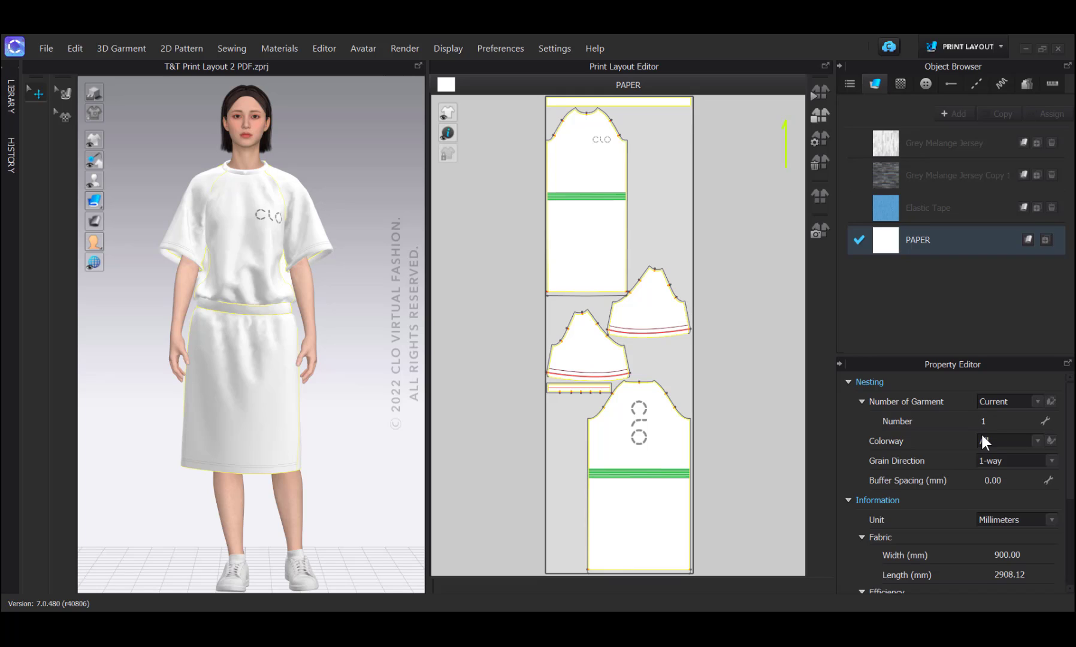
pyautogui.click(1035, 398)
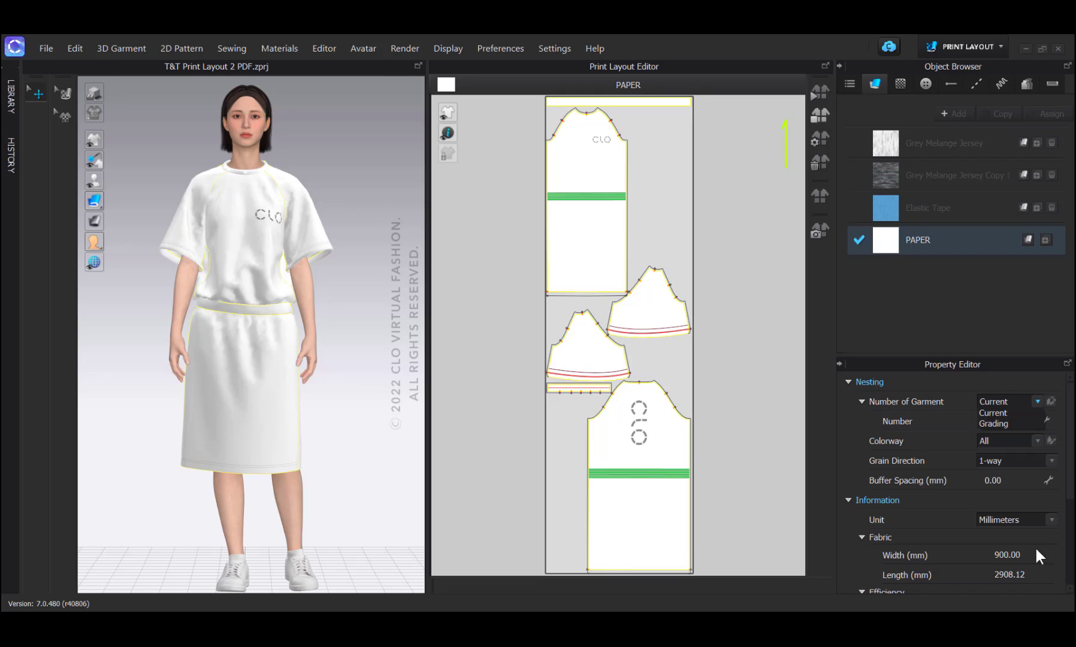
pyautogui.click(994, 422)
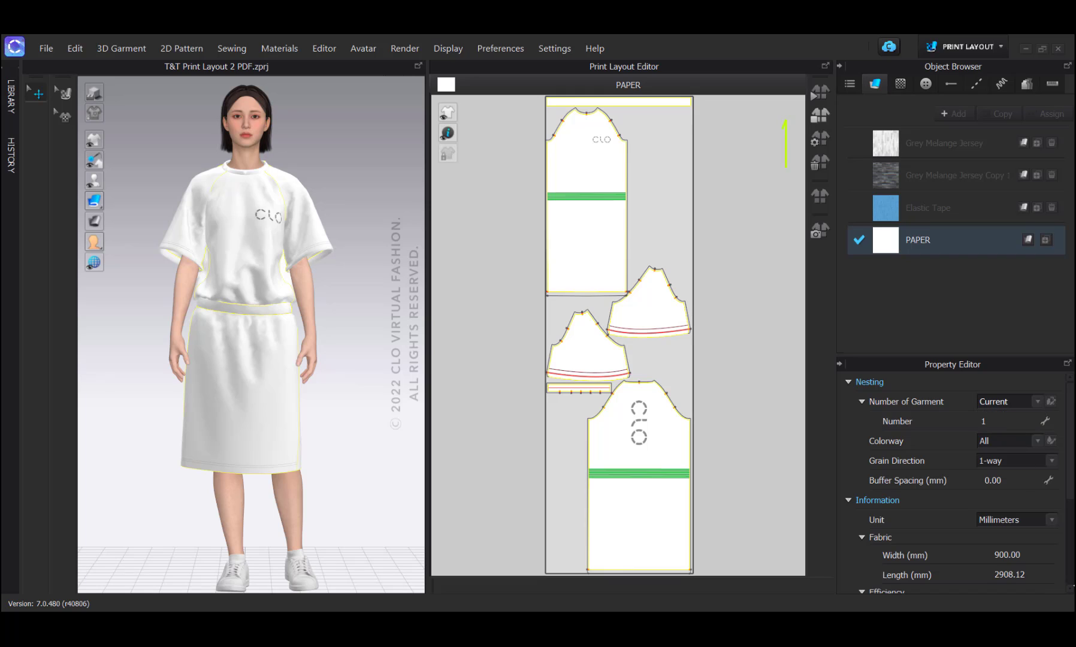
pyautogui.click(1018, 402)
pyautogui.click(1007, 425)
pyautogui.click(1051, 401)
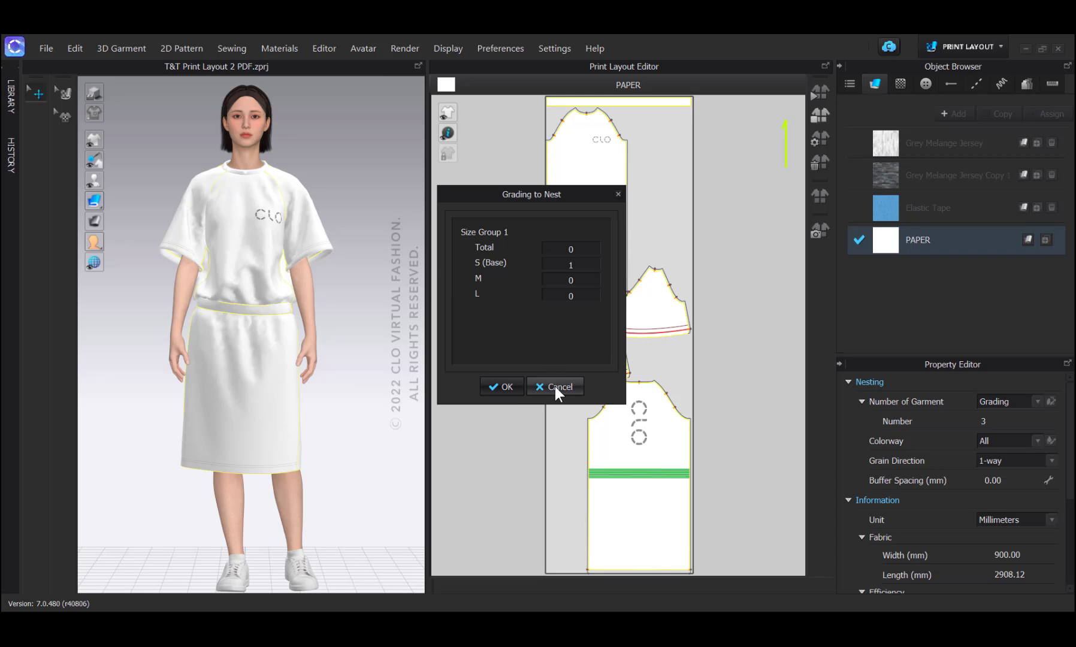
pyautogui.click(506, 387)
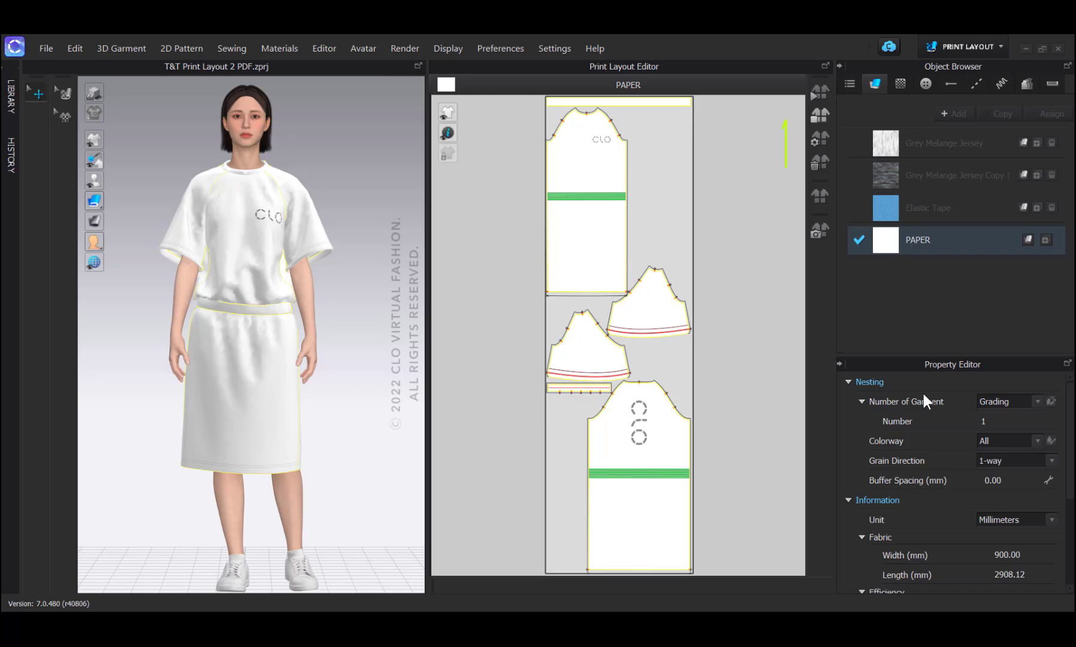
# Step: Nest the current garment only, with a 5 mm buffer spacing between pieces
pyautogui.click(1040, 399)
pyautogui.click(1000, 413)
pyautogui.click(1000, 479)
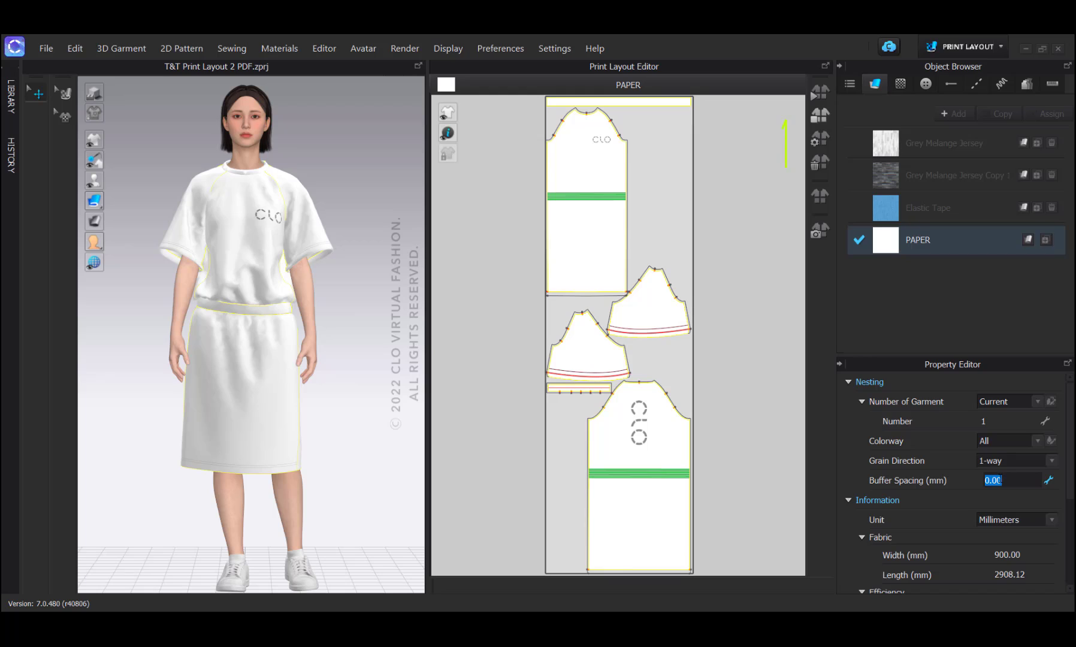
pyautogui.write('5')
pyautogui.press('Return')
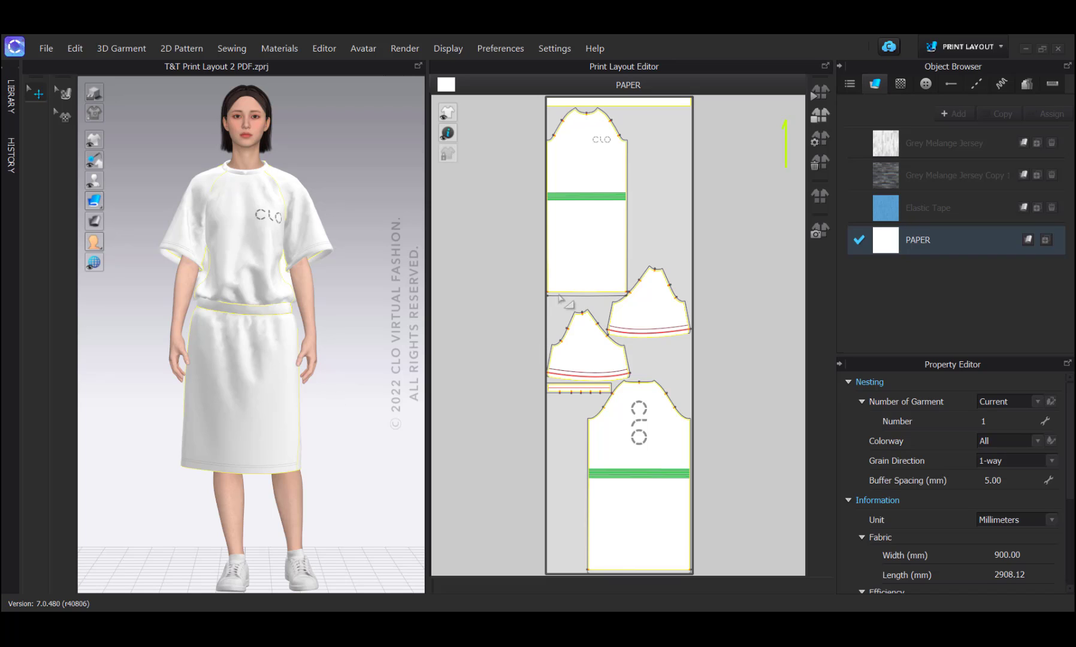
# Step: Re-nest the dress pieces on the 900 mm PAPER roll, producing a 2964.72 mm marker
pyautogui.click(817, 91)
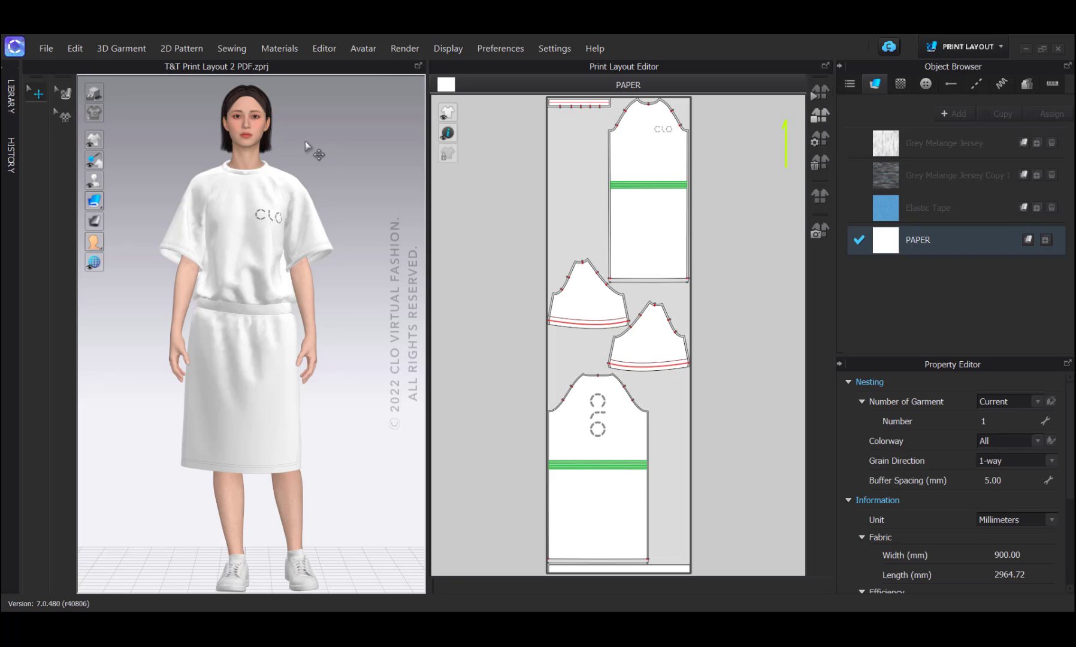
pyautogui.click(46, 47)
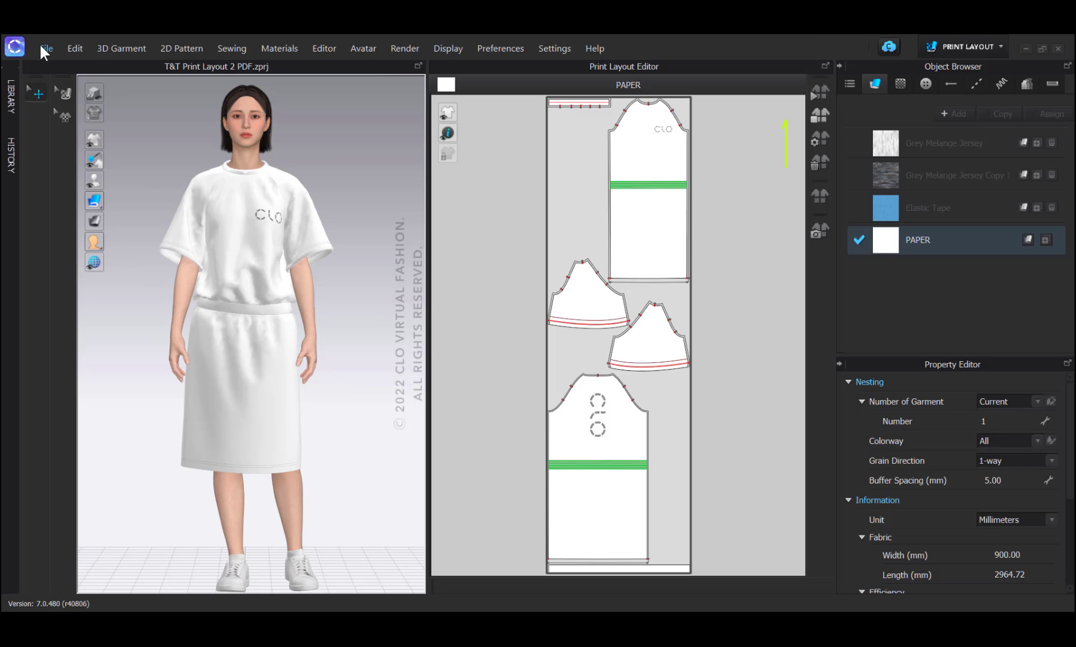
pyautogui.click(42, 46)
pyautogui.moveTo(67, 213)
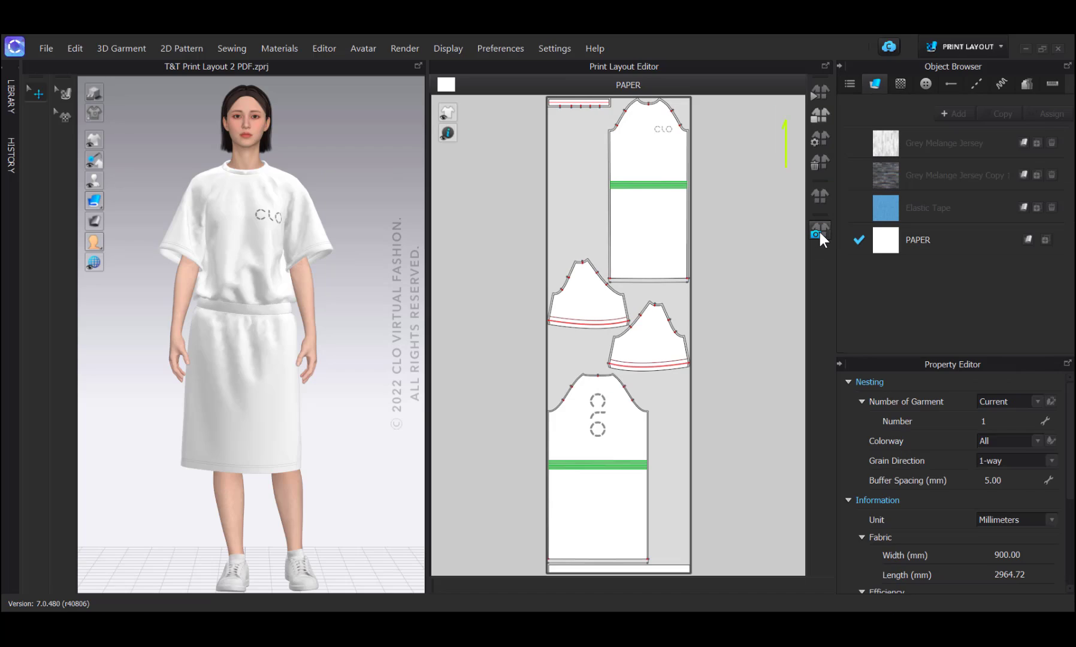
# Step: Open 2D Snapshot for the print layout, keeping the 1:1 preset at 150 ppi
pyautogui.click(818, 231)
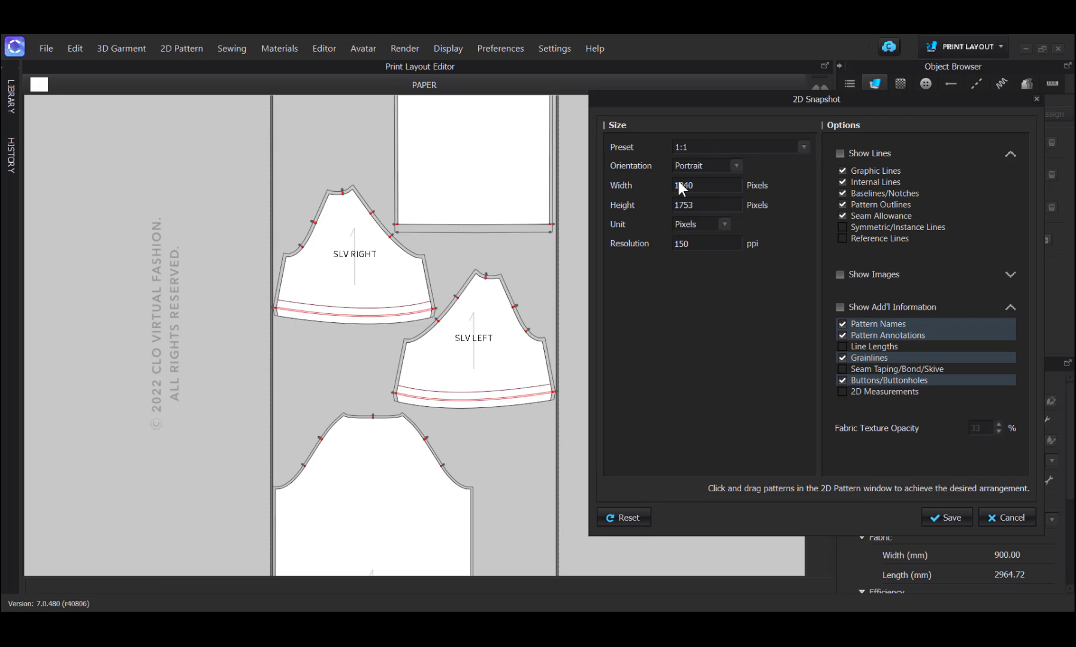
pyautogui.scroll(-5, 384, 278)
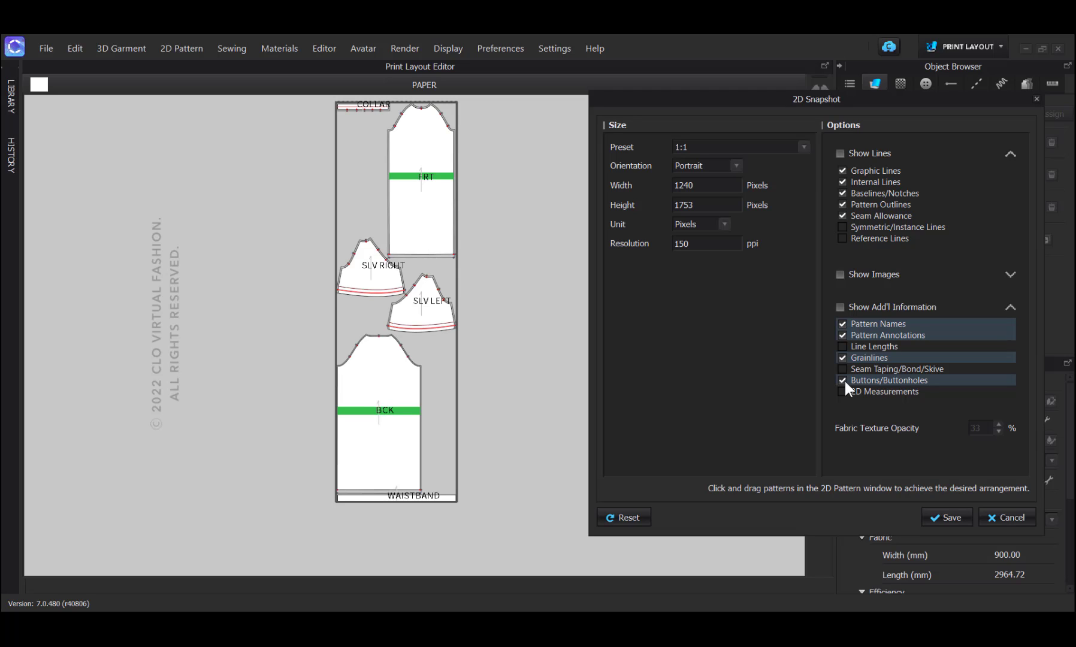
# Step: Save the snapshot as the PDF file 'Printout Jersey Dress'
pyautogui.click(950, 518)
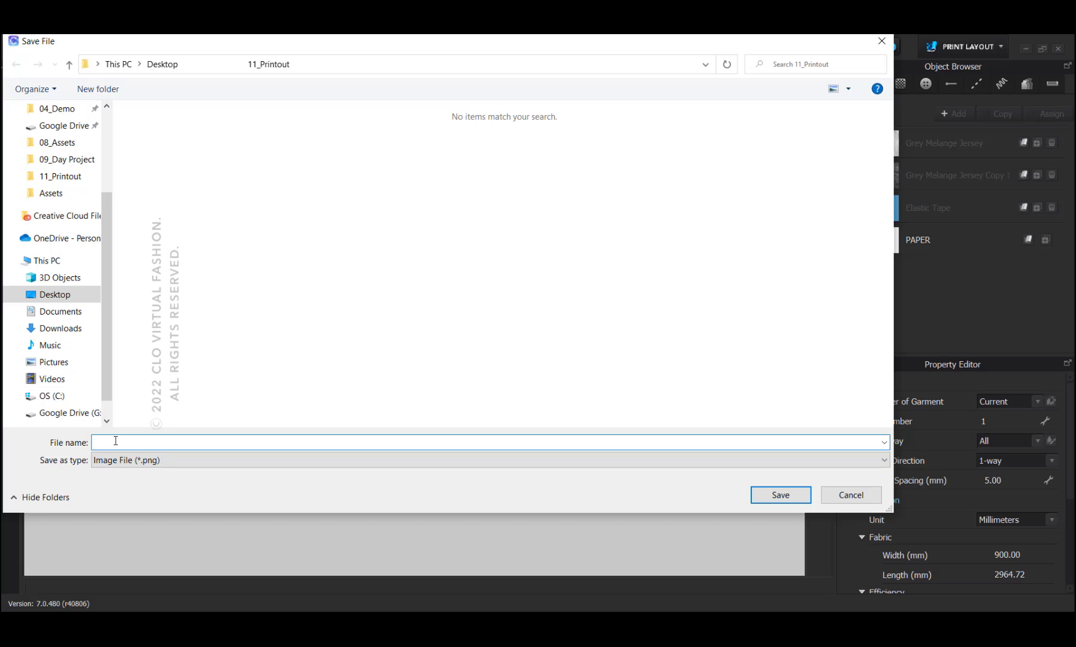
pyautogui.write('Printout Jersey Dress')
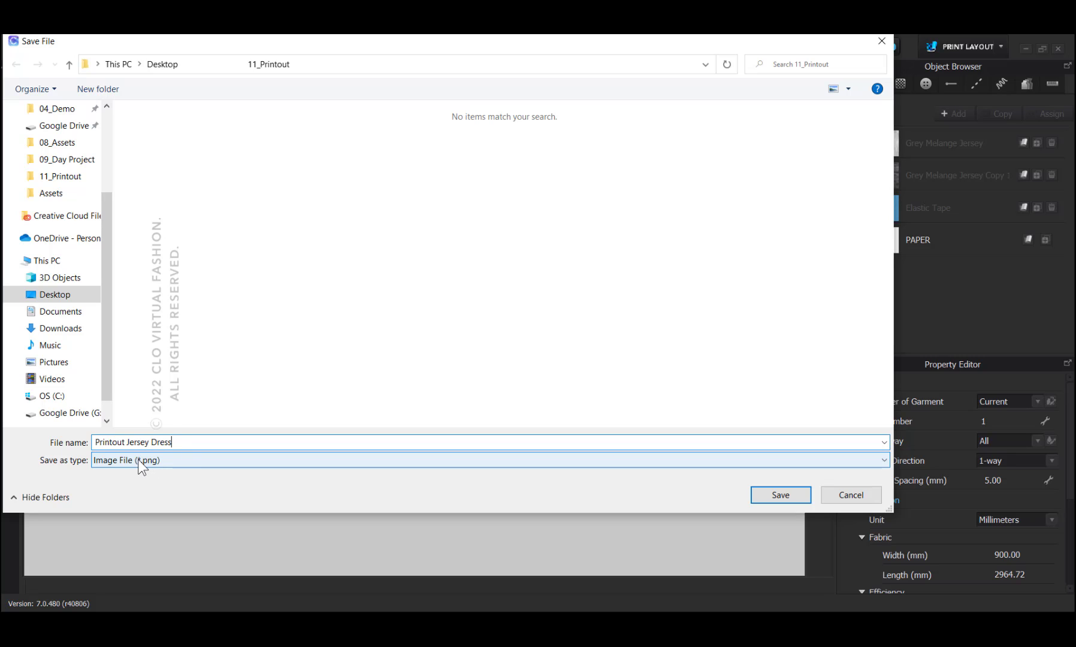
pyautogui.click(141, 465)
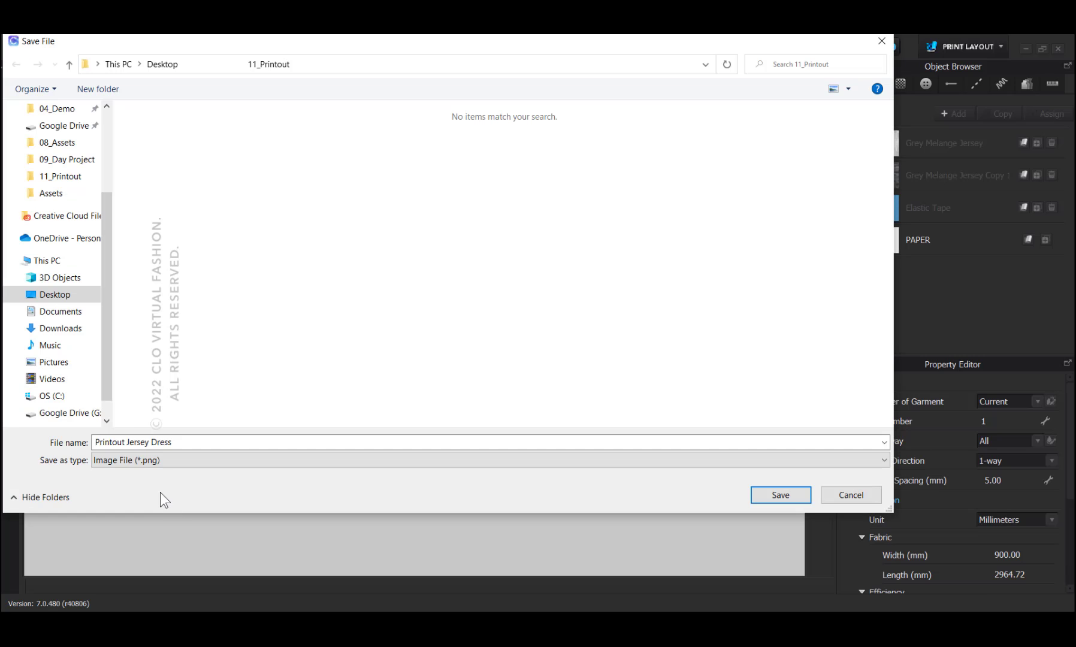
pyautogui.click(144, 449)
pyautogui.click(140, 495)
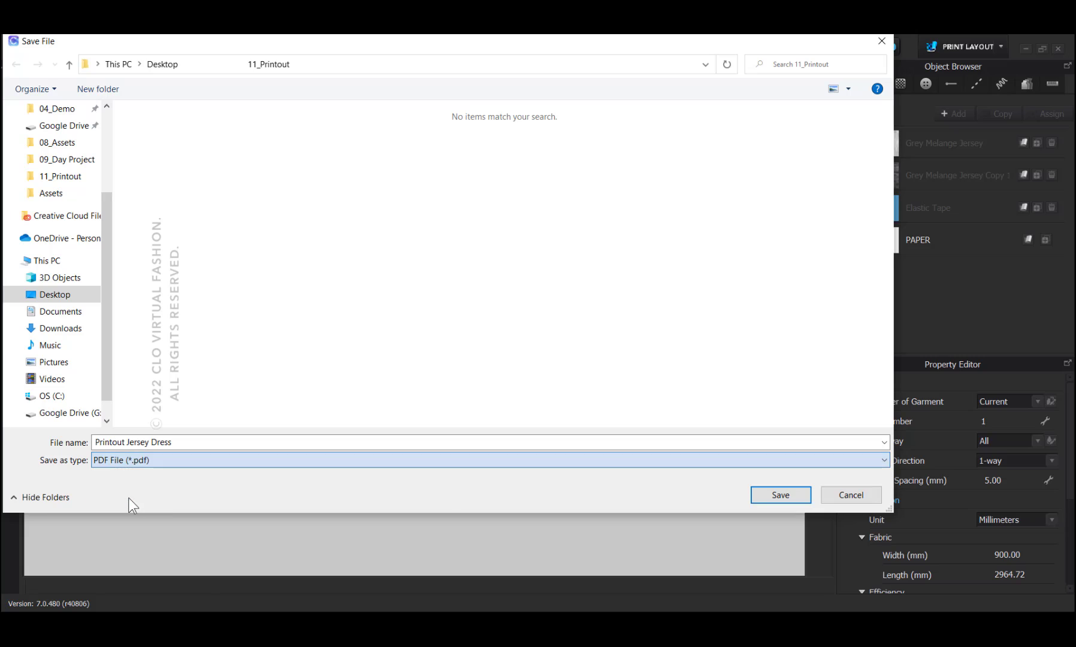
pyautogui.click(778, 495)
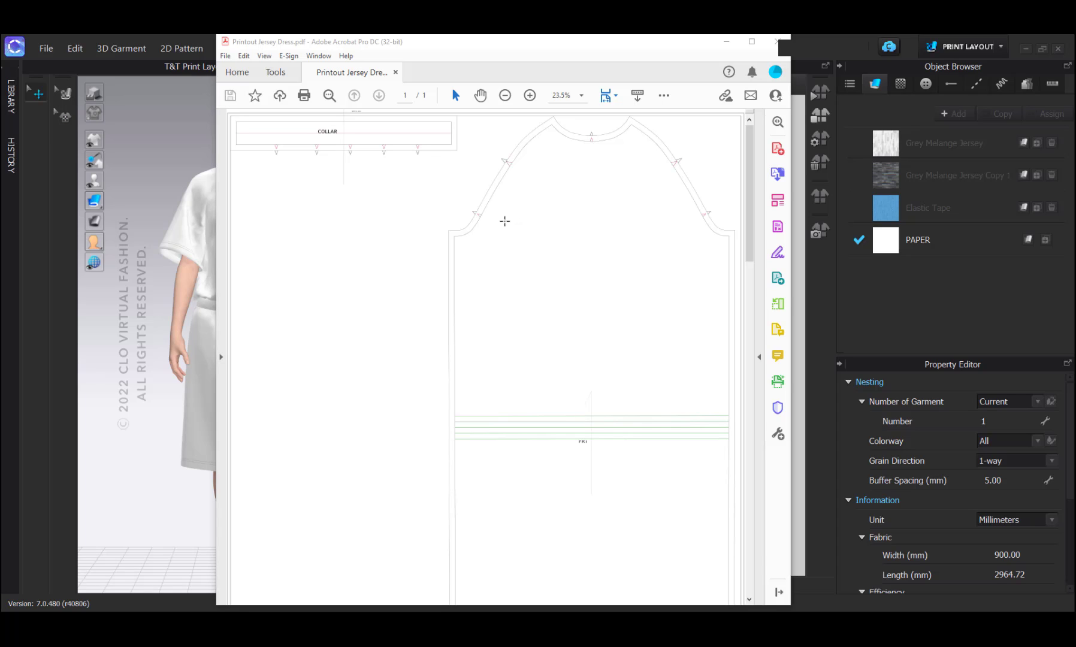
# Step: Print the PDF at 100% scale, tiled as a poster across multiple sheets
pyautogui.scroll(-5, 490, 218)
pyautogui.scroll(-10, 489, 218)
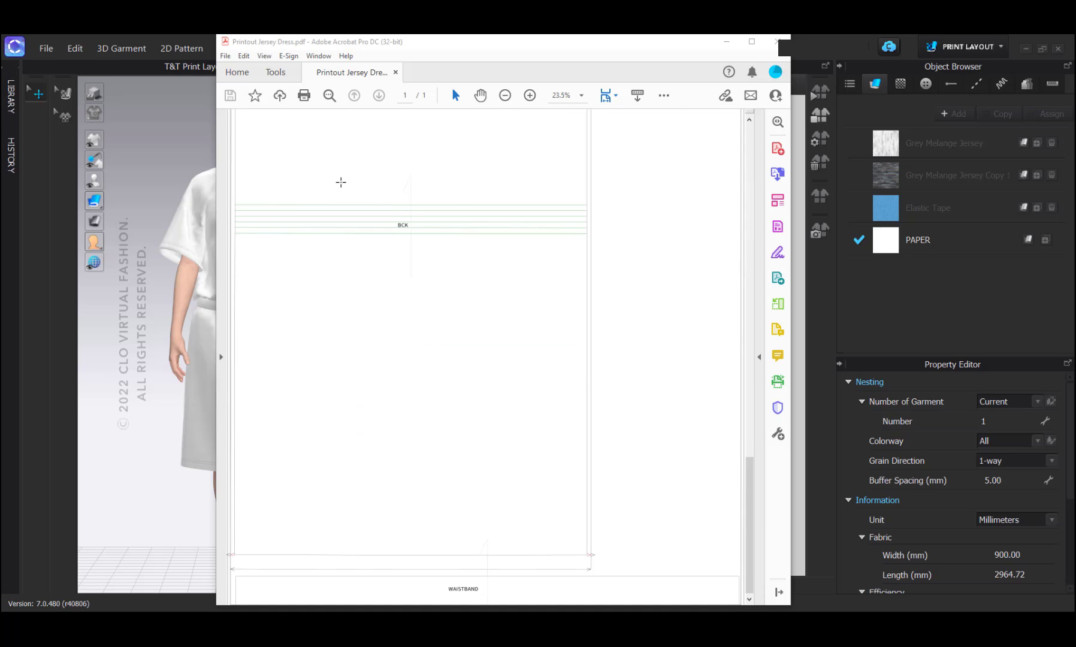
pyautogui.click(226, 56)
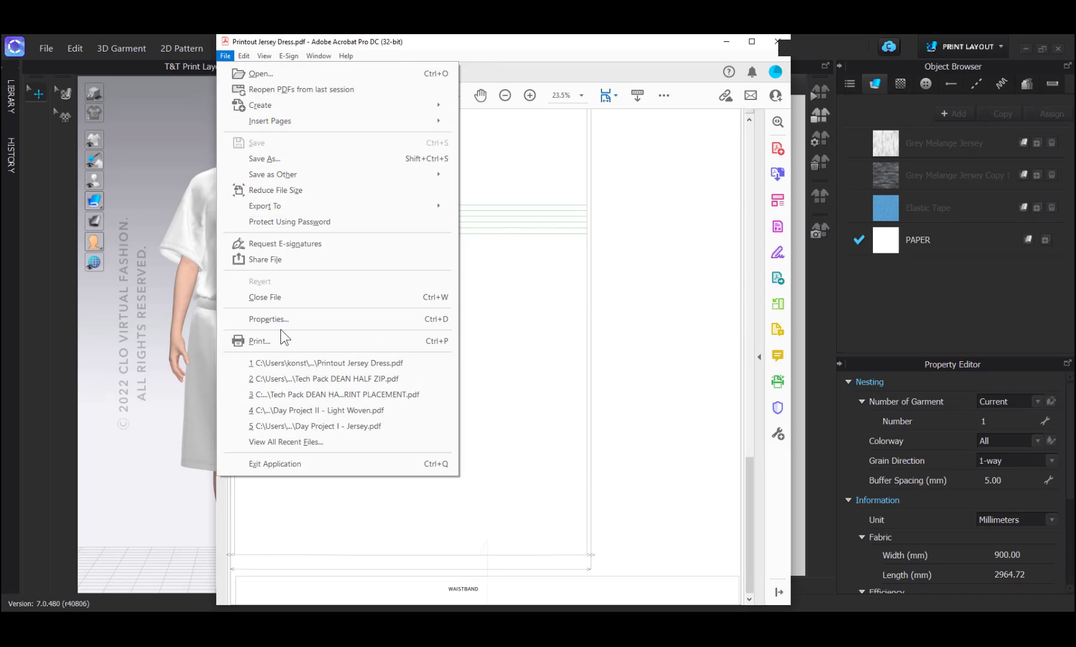
pyautogui.click(265, 339)
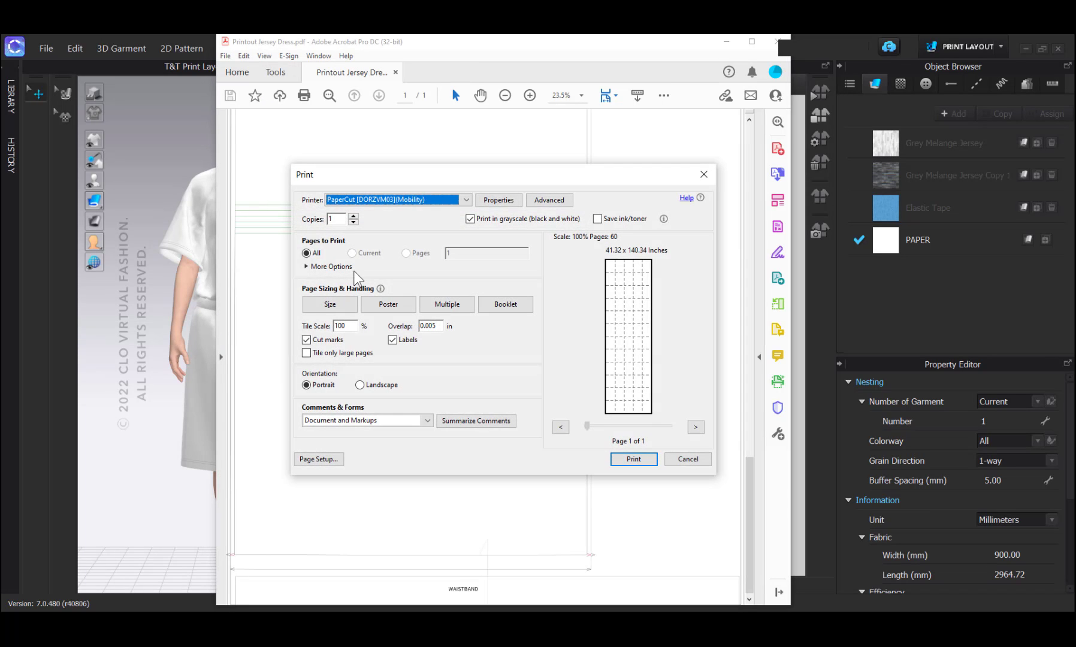
pyautogui.click(387, 306)
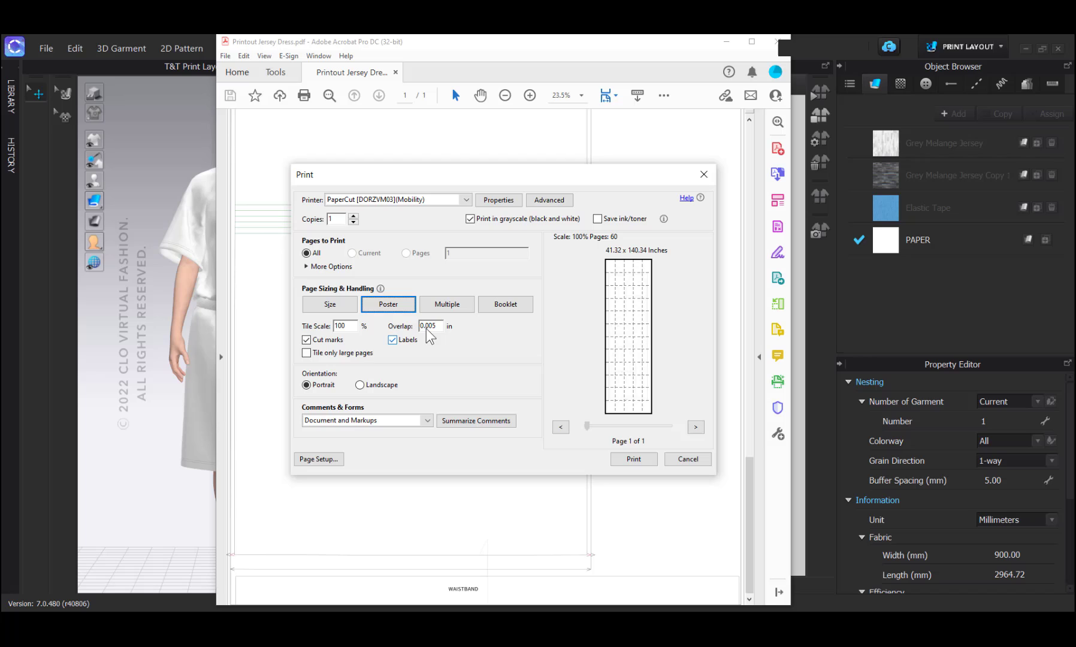
pyautogui.click(644, 459)
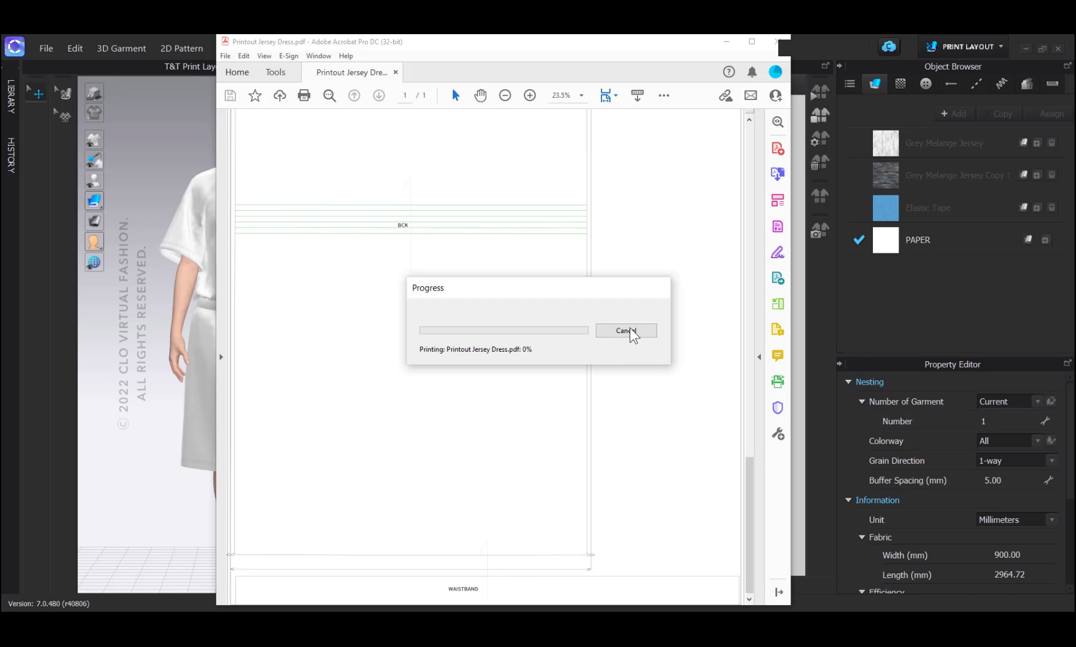